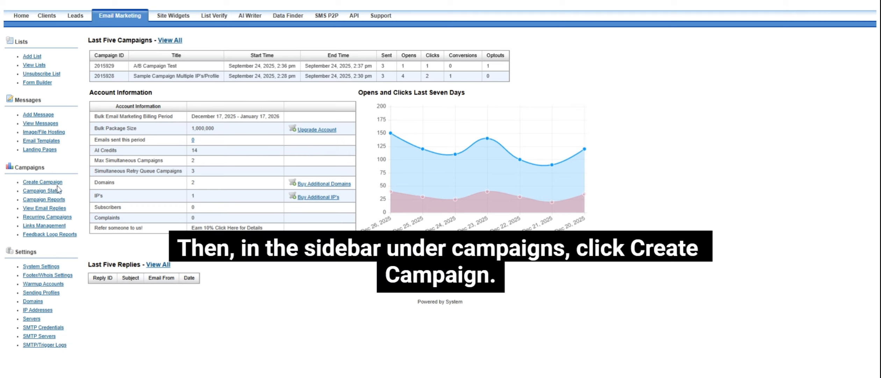
Step: Start a new standard campaign and name it "my test campaign"
{"action": "left_click", "coordinate": [55, 184]}
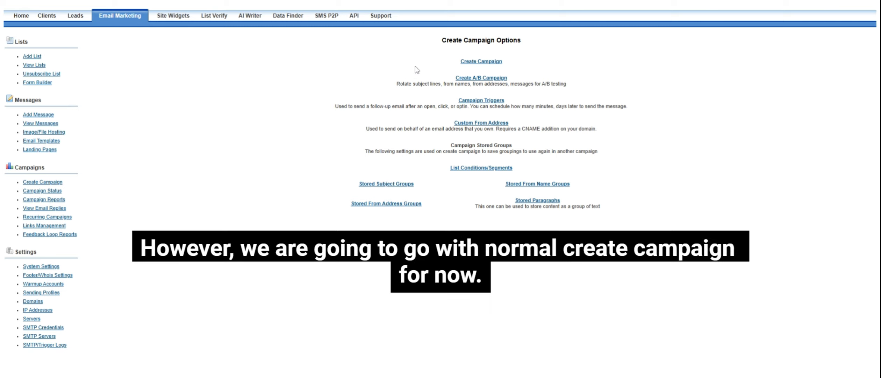
{"action": "left_click", "coordinate": [478, 65]}
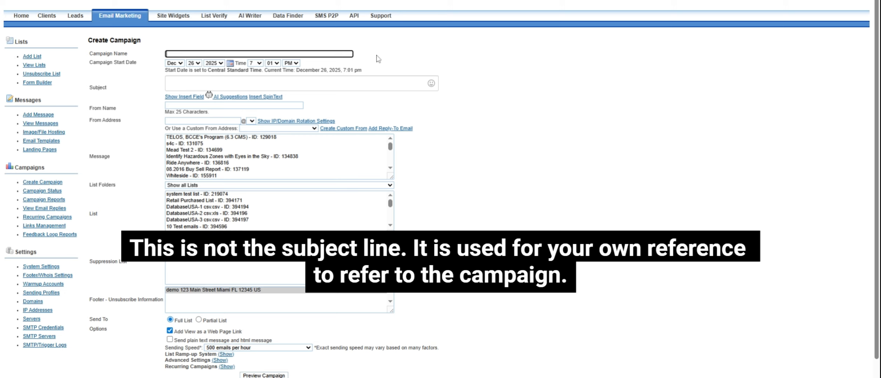
{"action": "type", "text": "my test campaign"}
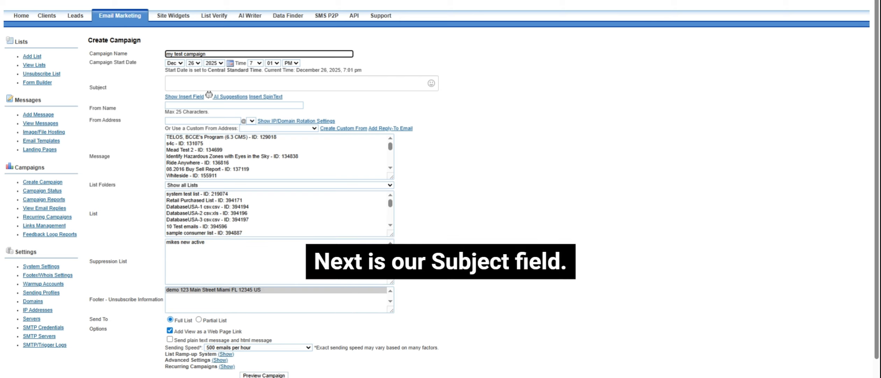
Step: Set the campaign subject to "Please visit my website" followed by a grinning-face emoji
{"action": "left_click", "coordinate": [171, 84]}
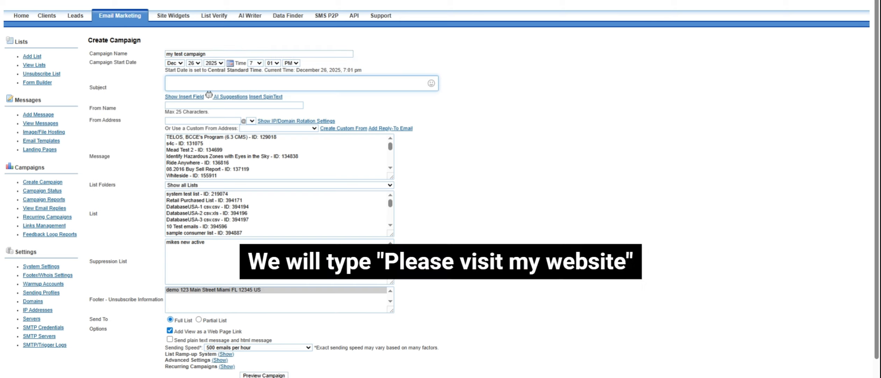
{"action": "type", "text": "Please visit my websi"}
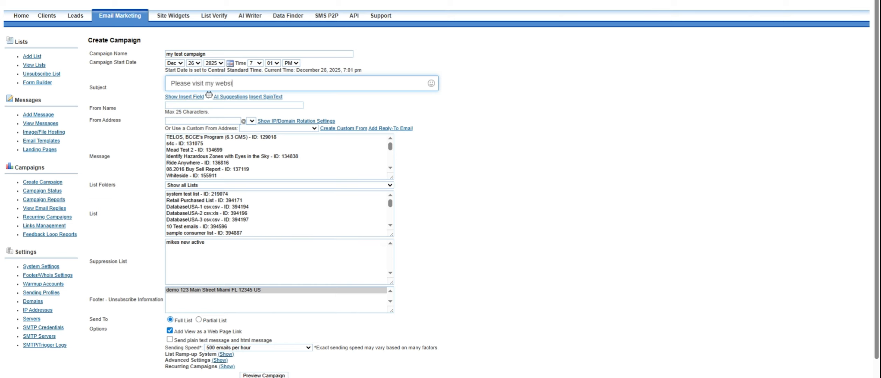
{"action": "type", "text": "te"}
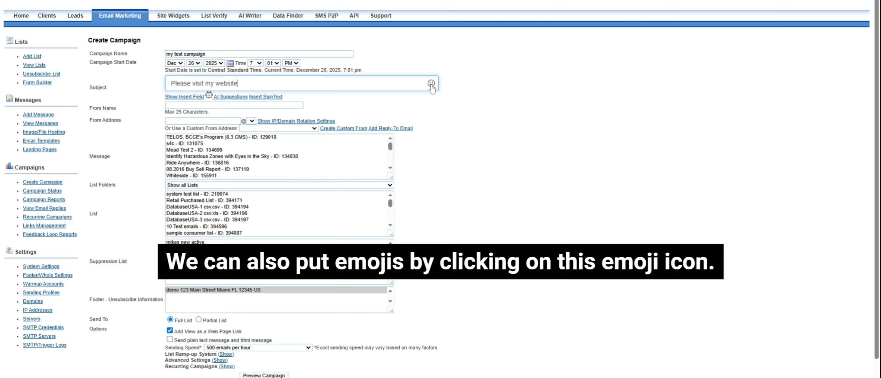
{"action": "left_click", "coordinate": [431, 83]}
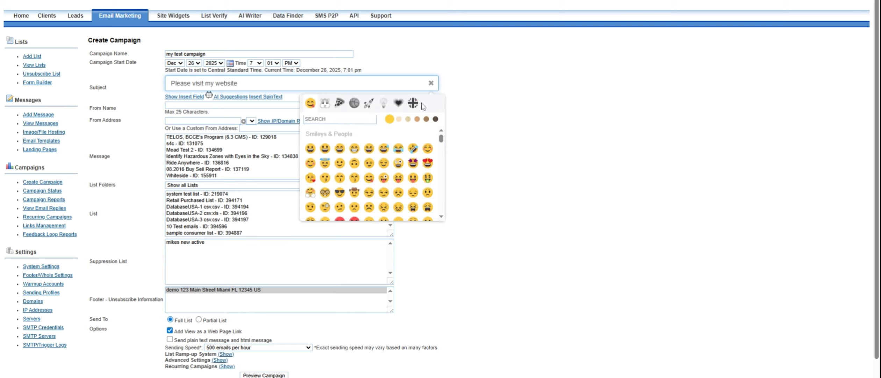
{"action": "left_click", "coordinate": [310, 149]}
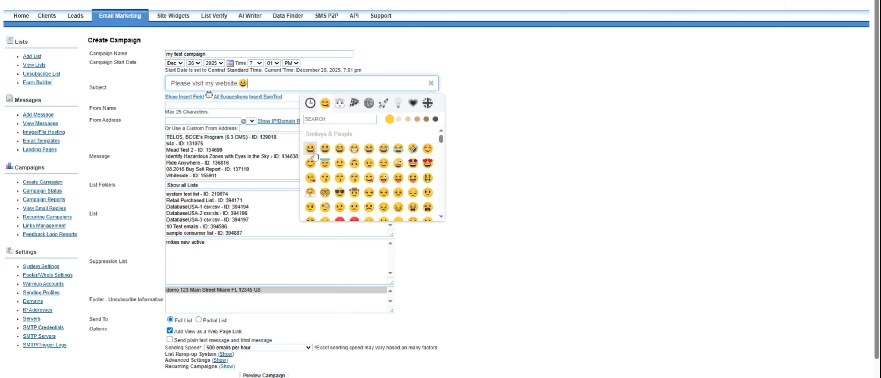
{"action": "left_click", "coordinate": [584, 121]}
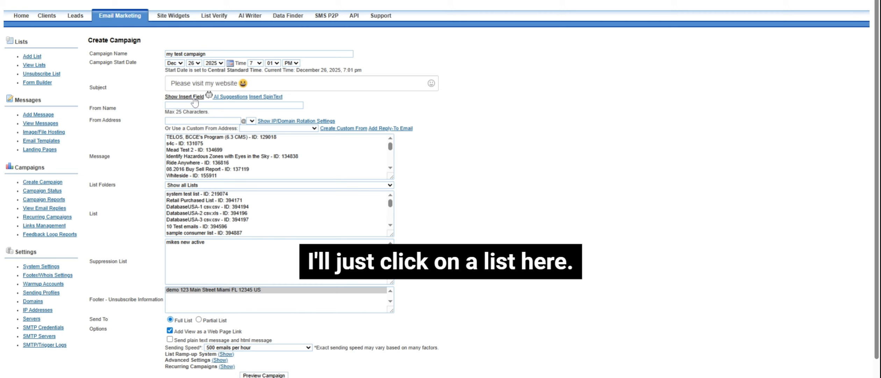
Step: Choose "10 Test emails" as the recipient list and show the insert-field options for the subject
{"action": "left_click", "coordinate": [214, 207]}
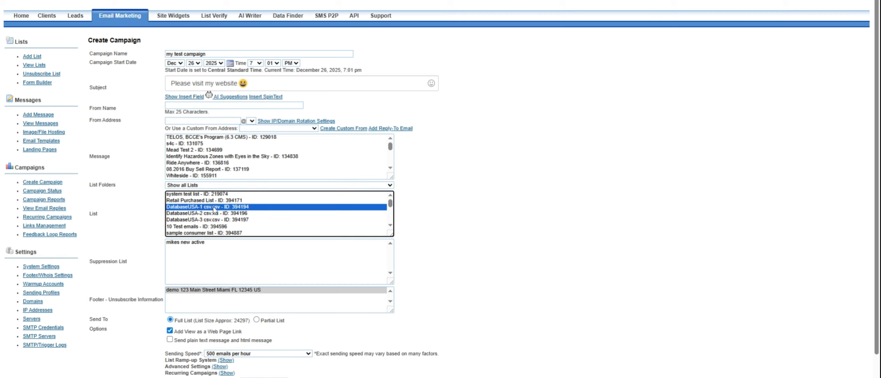
{"action": "left_click", "coordinate": [194, 97]}
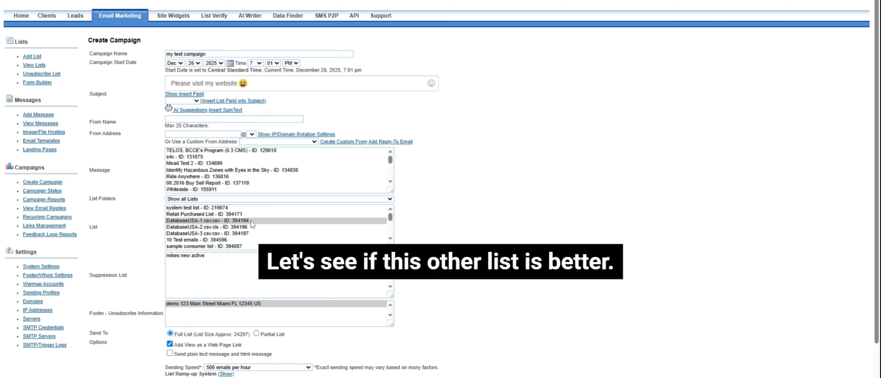
{"action": "left_click", "coordinate": [207, 240]}
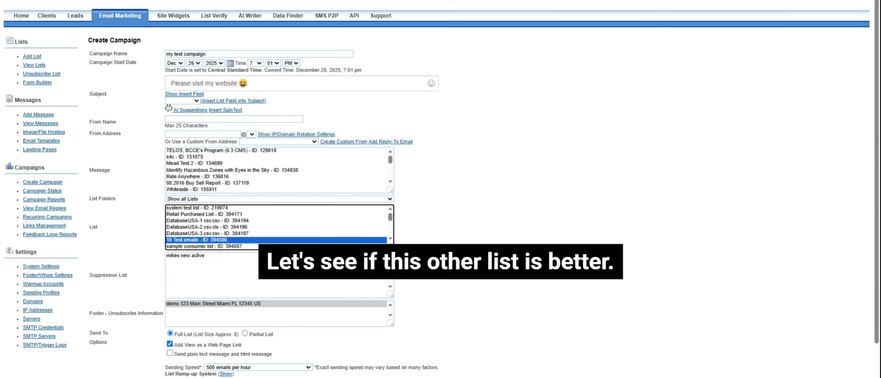
Step: Insert the "first" list field and a comma before the subject text, and show the AI subject line suggestions
{"action": "left_click", "coordinate": [187, 102]}
{"action": "left_click", "coordinate": [187, 107]}
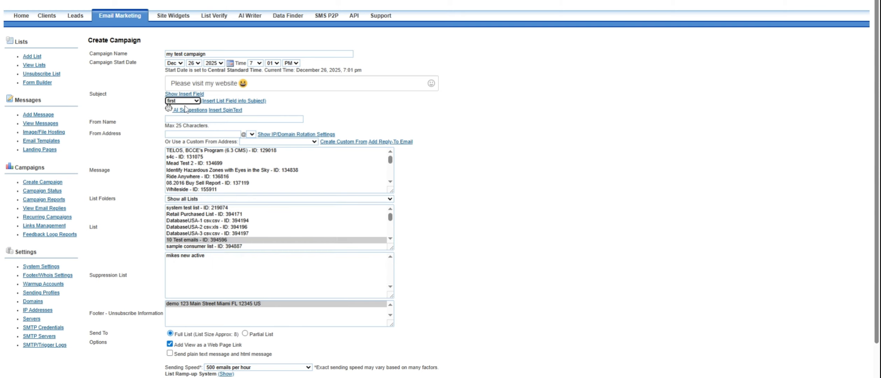
{"action": "left_click", "coordinate": [214, 101]}
{"action": "left_click", "coordinate": [196, 84]}
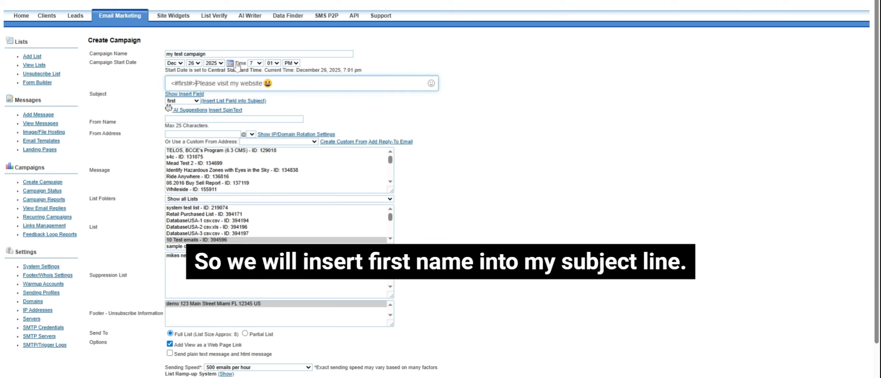
{"action": "type", "text": ","}
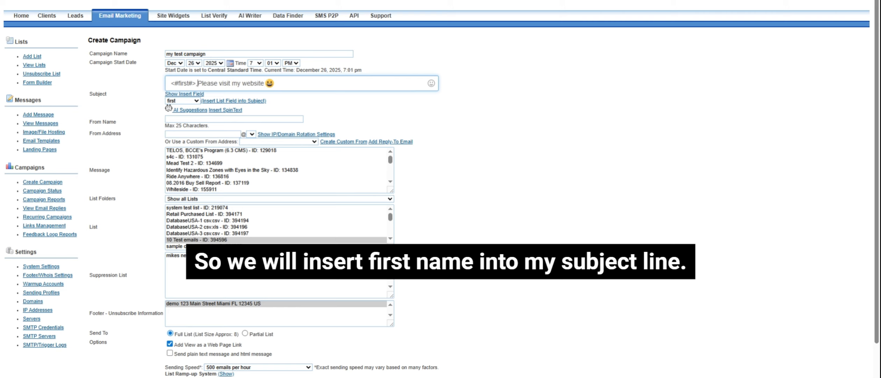
{"action": "left_click", "coordinate": [677, 133]}
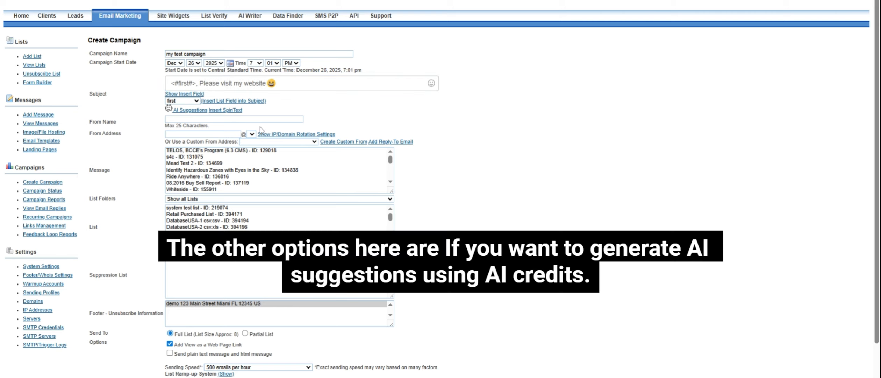
{"action": "left_click", "coordinate": [196, 110]}
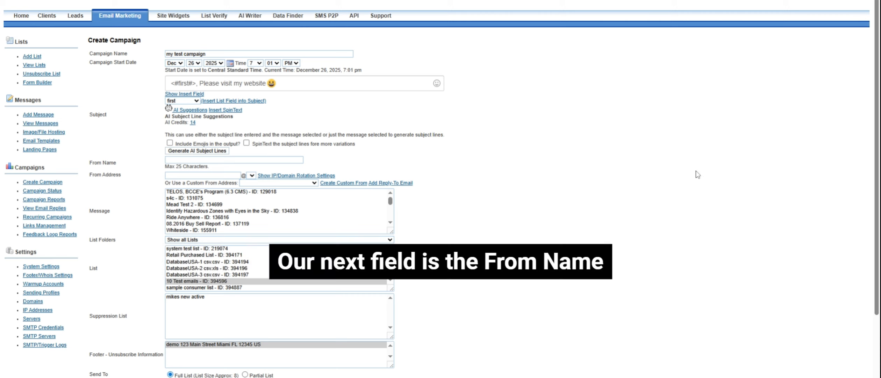
Step: Set the from name to "My Biz" and enter the sender's first name as the from address
{"action": "left_click", "coordinate": [233, 160]}
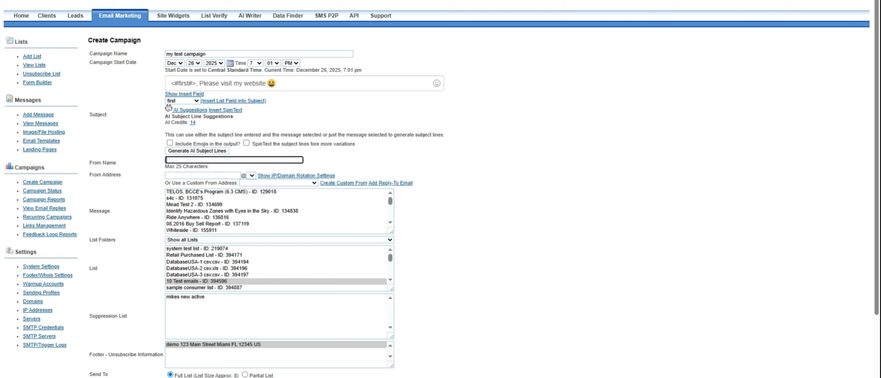
{"action": "type", "text": "S"}
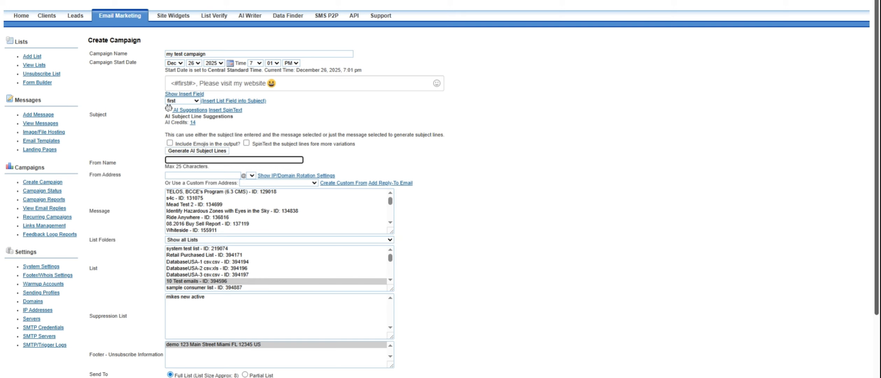
{"action": "type", "text": "My Biz"}
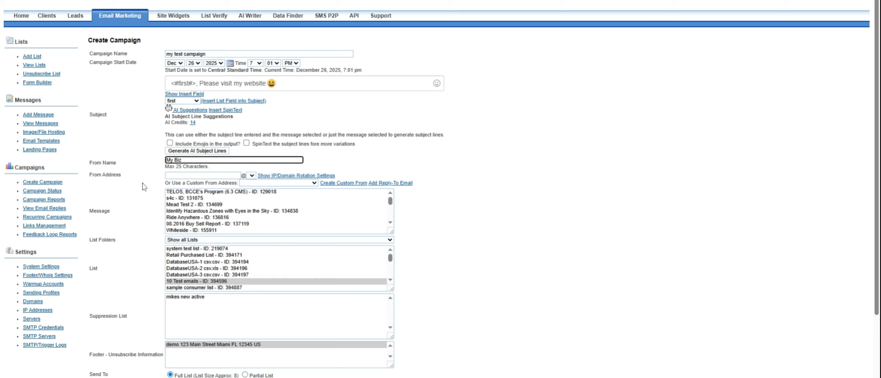
{"action": "key", "text": "Tab"}
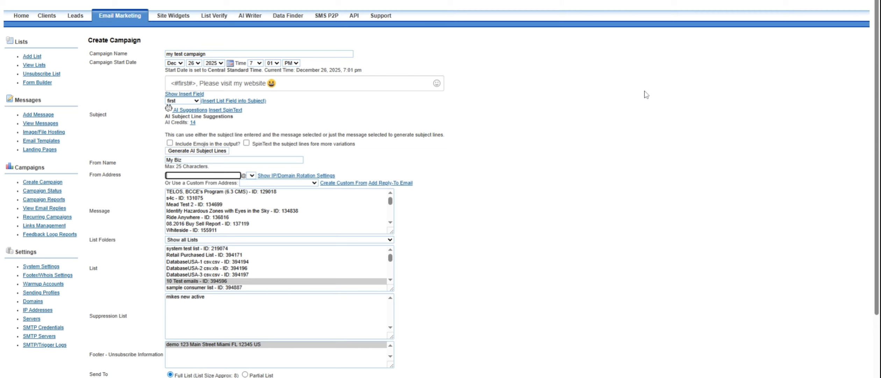
{"action": "type", "text": "paul"}
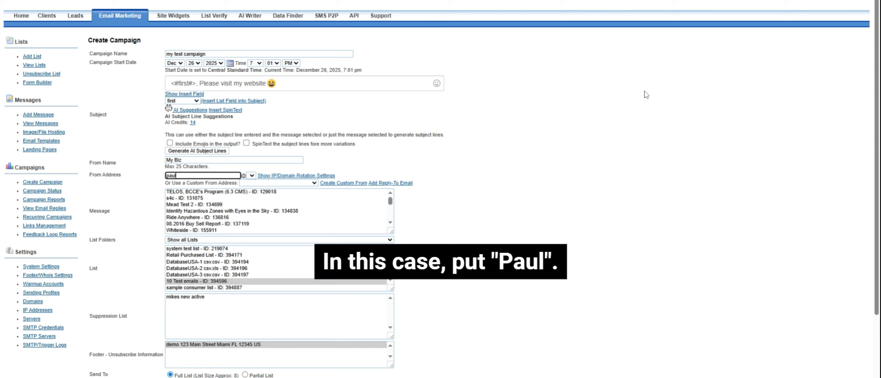
{"action": "left_click", "coordinate": [641, 113]}
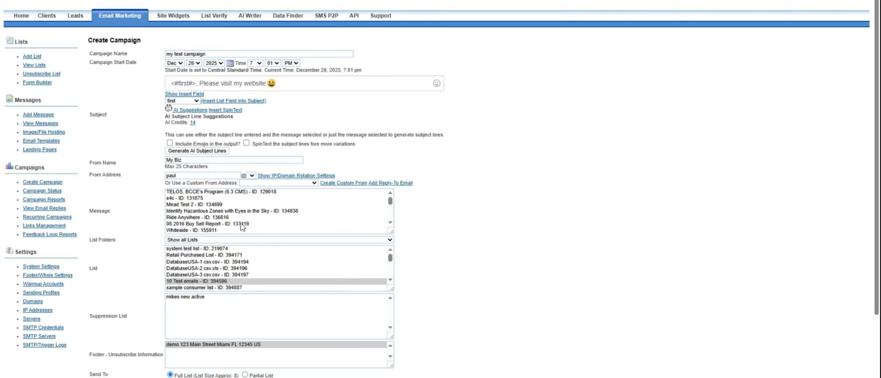
Step: Choose the "Ride Anywhere" message for the campaign and examine the option for adding a web page view link
{"action": "left_click", "coordinate": [183, 218]}
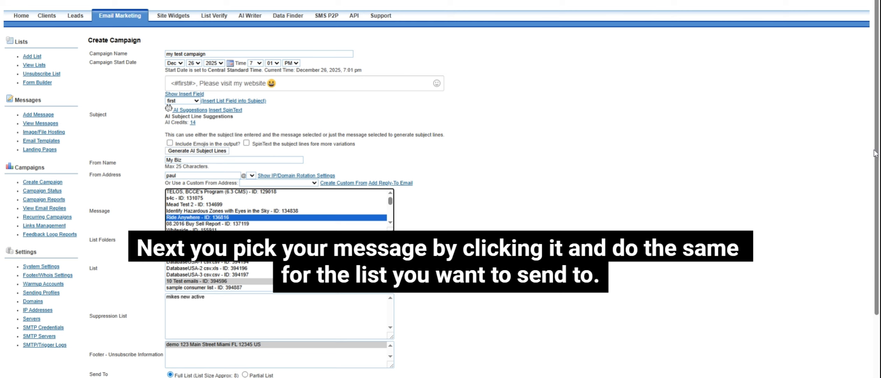
{"action": "scroll", "coordinate": [195, 221], "scroll_direction": "down", "scroll_amount": 1}
{"action": "scroll", "coordinate": [527, 198], "scroll_direction": "down", "scroll_amount": 2}
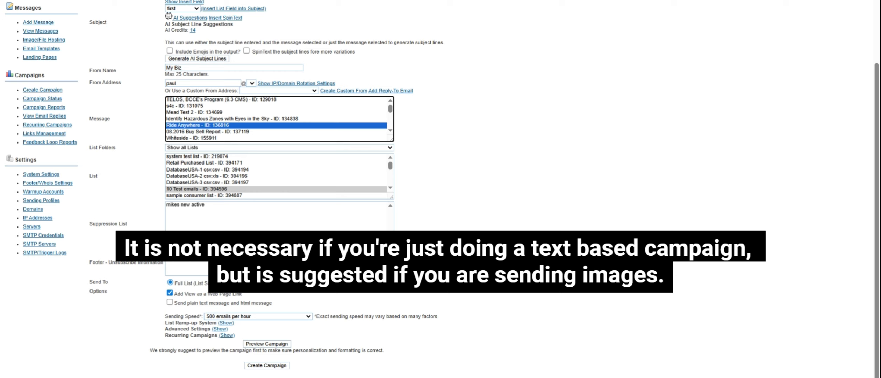
{"action": "left_click_drag", "start_coordinate": [242, 294], "coordinate": [178, 293]}
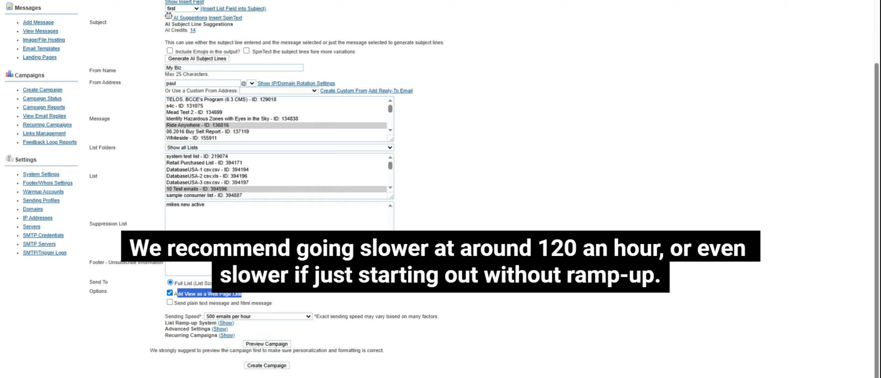
Step: Expand the list ramp-up and advanced settings of the campaign and examine the optional campaign send hours
{"action": "left_click", "coordinate": [310, 317]}
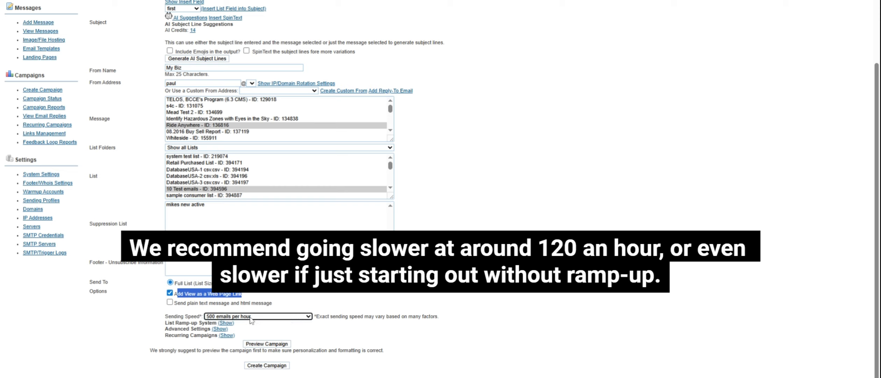
{"action": "left_click", "coordinate": [231, 323]}
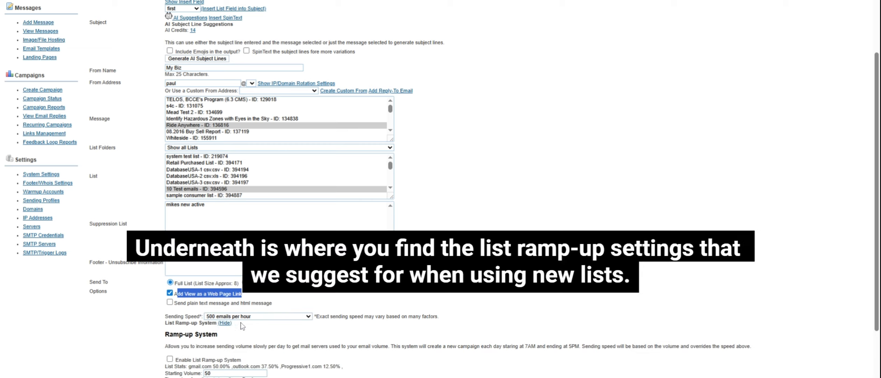
{"action": "left_click", "coordinate": [789, 279]}
{"action": "scroll", "coordinate": [441, 189], "scroll_direction": "down", "scroll_amount": 3}
{"action": "left_click", "coordinate": [224, 328]}
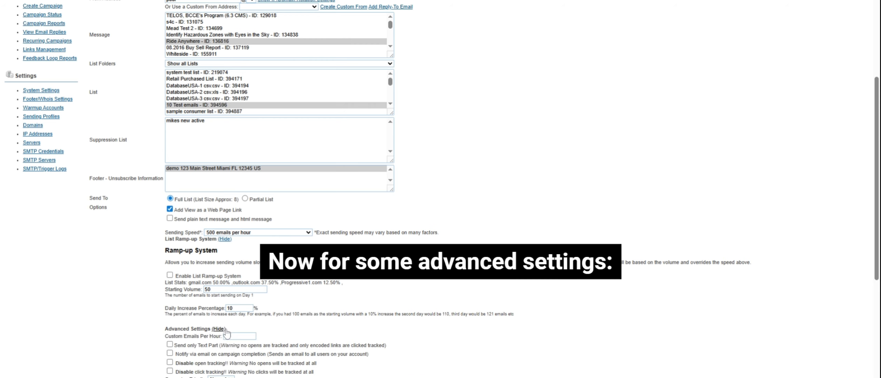
{"action": "scroll", "coordinate": [441, 188], "scroll_direction": "down", "scroll_amount": 6}
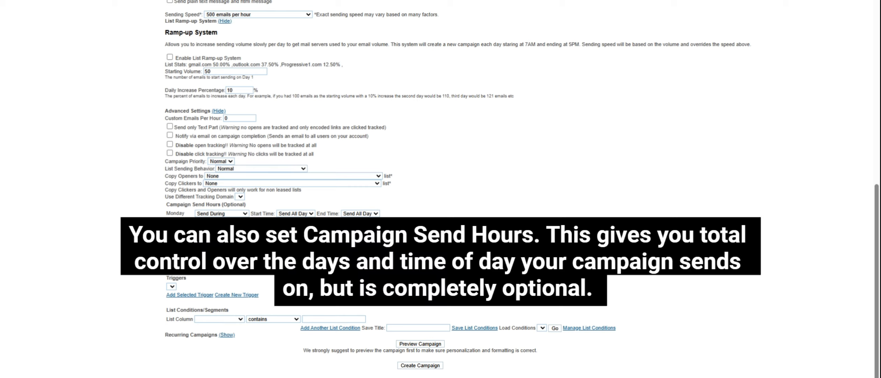
{"action": "left_click_drag", "start_coordinate": [166, 205], "coordinate": [246, 205]}
{"action": "left_click", "coordinate": [576, 210]}
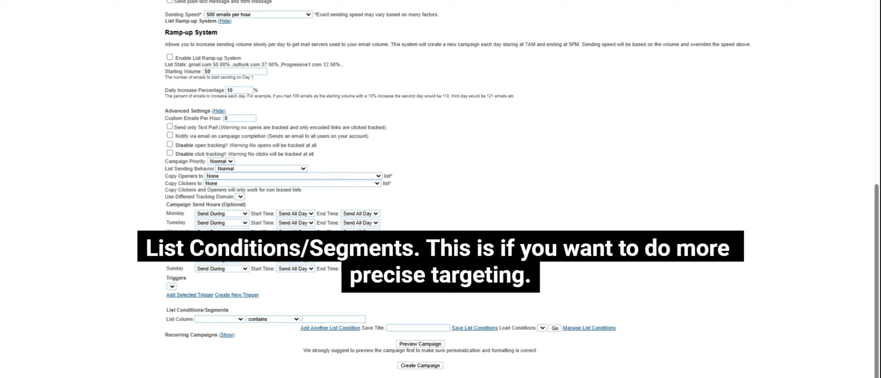
Step: Define a list condition where the "first" column equals the targeted first name
{"action": "left_click", "coordinate": [223, 178]}
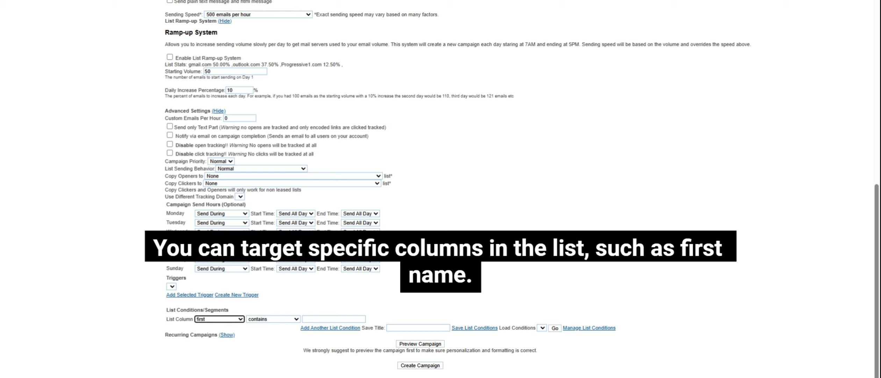
{"action": "left_click", "coordinate": [281, 318]}
{"action": "left_click", "coordinate": [275, 328]}
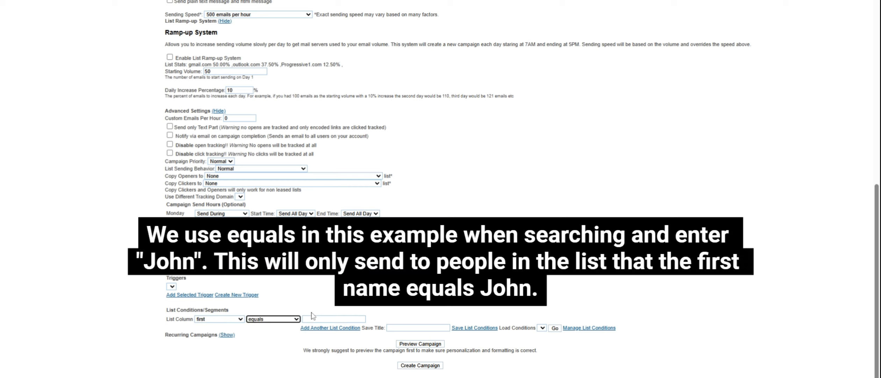
{"action": "left_click", "coordinate": [323, 319]}
{"action": "type", "text": "john"}
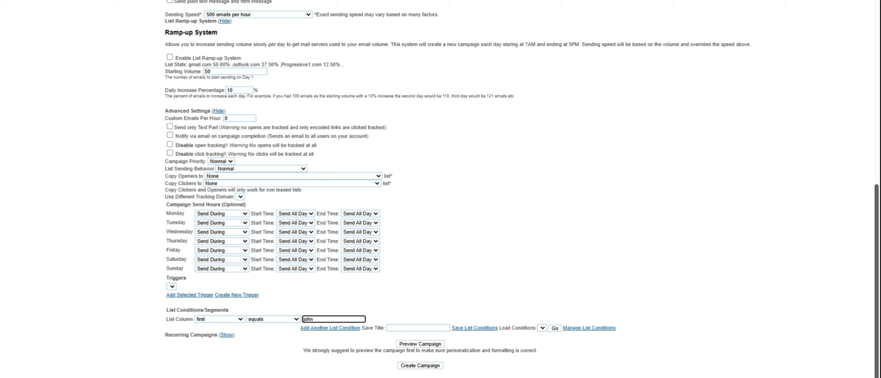
Step: Expand the recurring campaign options, preview the campaign and review the completed form
{"action": "left_click", "coordinate": [227, 335]}
{"action": "scroll", "coordinate": [230, 341], "scroll_direction": "down", "scroll_amount": 1}
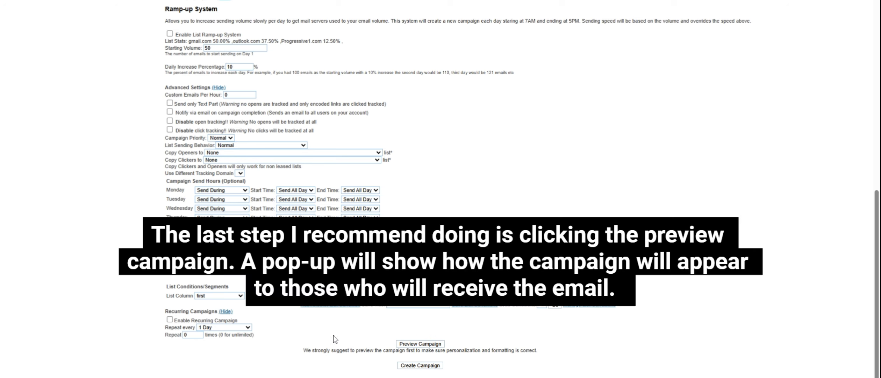
{"action": "left_click", "coordinate": [429, 344]}
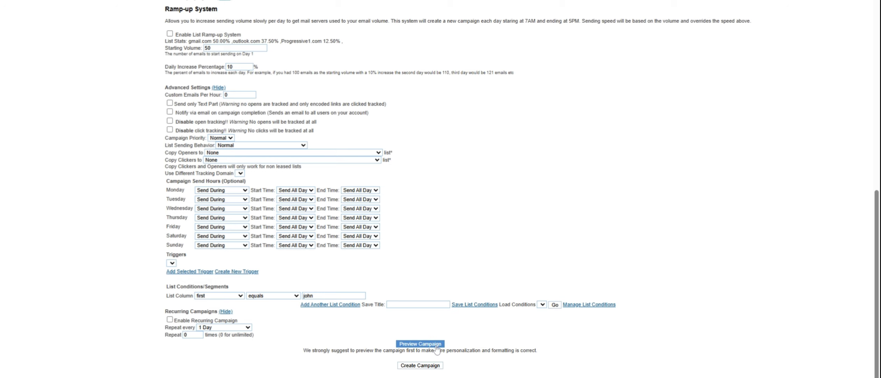
{"action": "scroll", "coordinate": [441, 189], "scroll_direction": "up", "scroll_amount": 15}
{"action": "scroll", "coordinate": [877, 174], "scroll_direction": "down", "scroll_amount": 2}
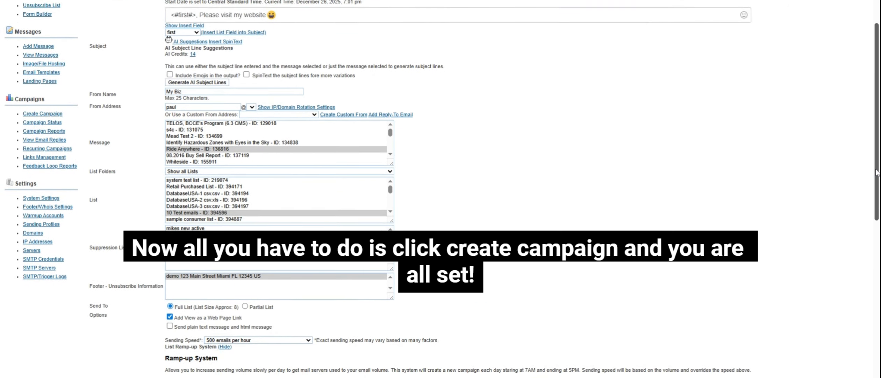
{"action": "scroll", "coordinate": [877, 174], "scroll_direction": "up", "scroll_amount": 3}
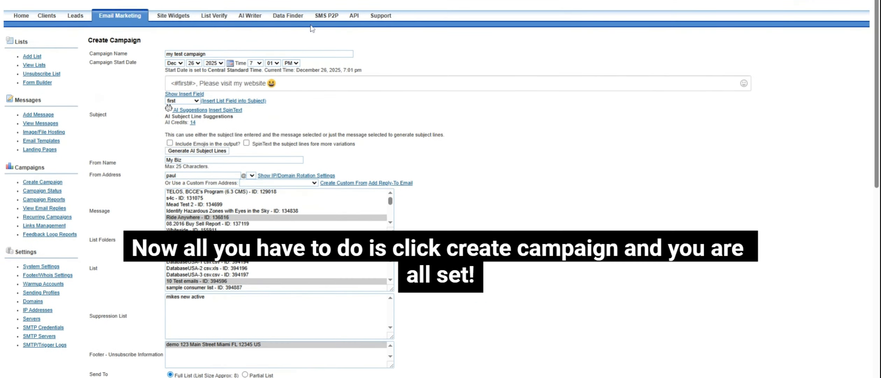